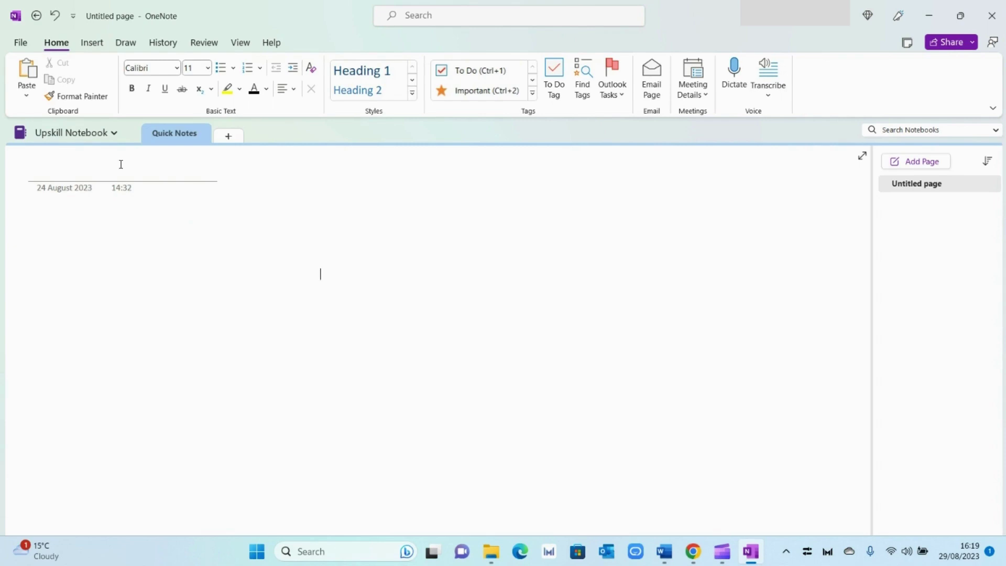
# Create a OneDrive - Personal notebook named 'Youtube Video Ideas' and skip sharing it
pyautogui.click(115, 135)
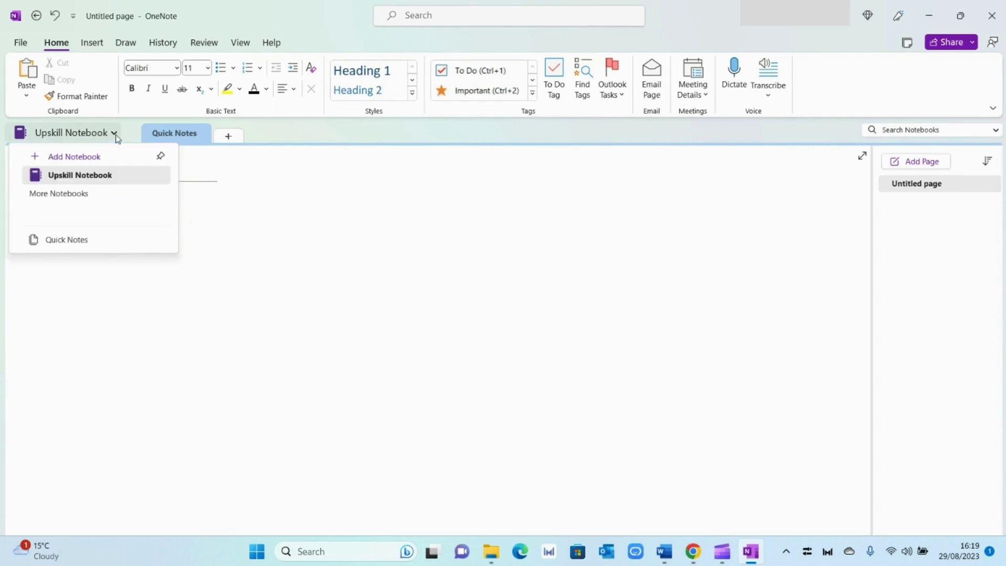
pyautogui.click(98, 159)
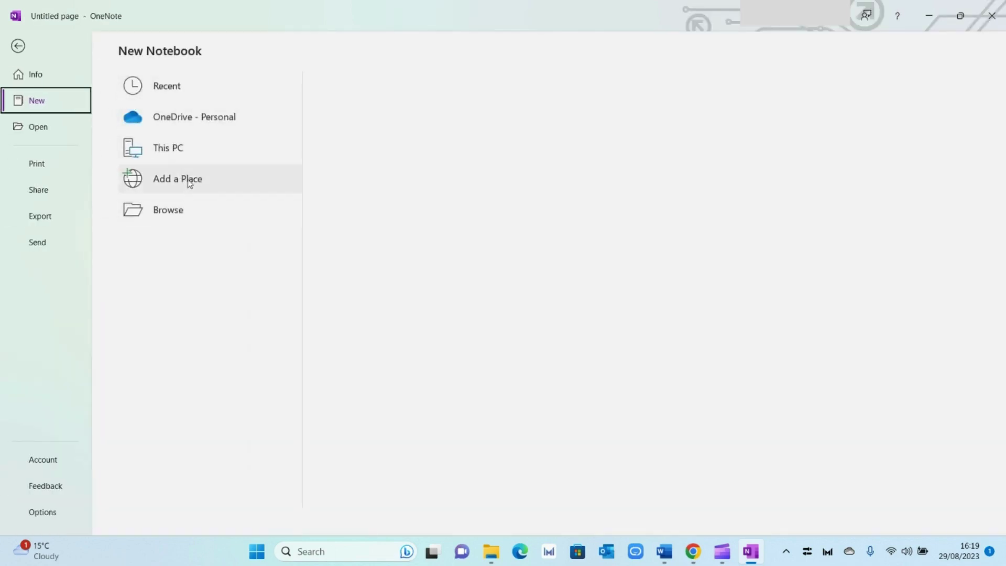
pyautogui.click(210, 117)
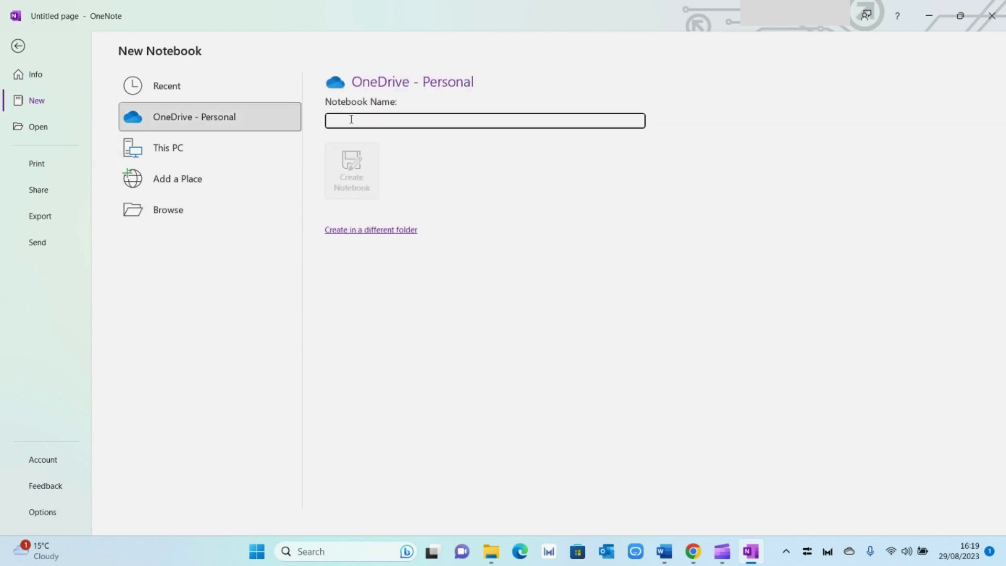
pyautogui.write('Youtube Vud')
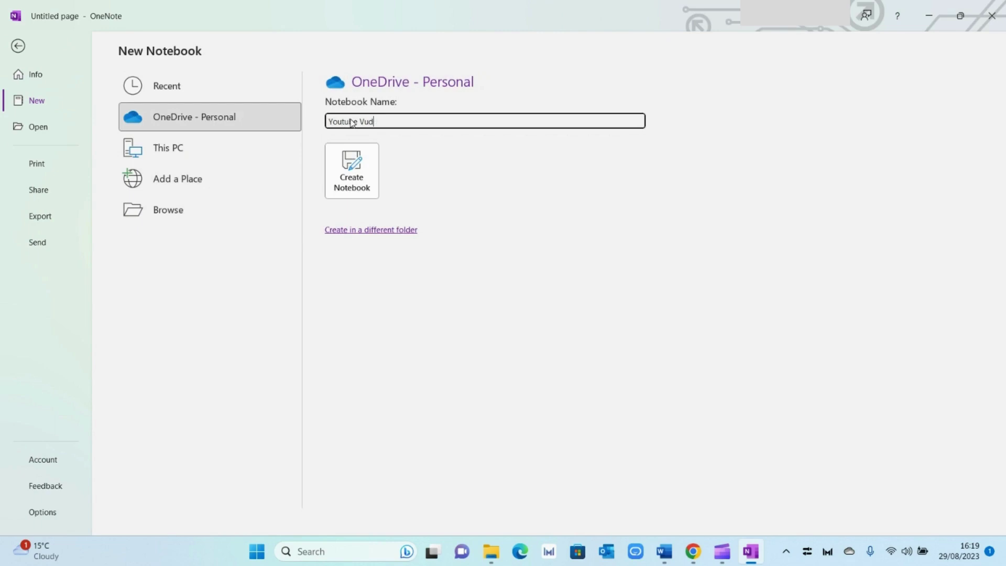
pyautogui.press('BackSpace')
pyautogui.press('BackSpace')
pyautogui.write('ideo Ideas')
pyautogui.click(351, 188)
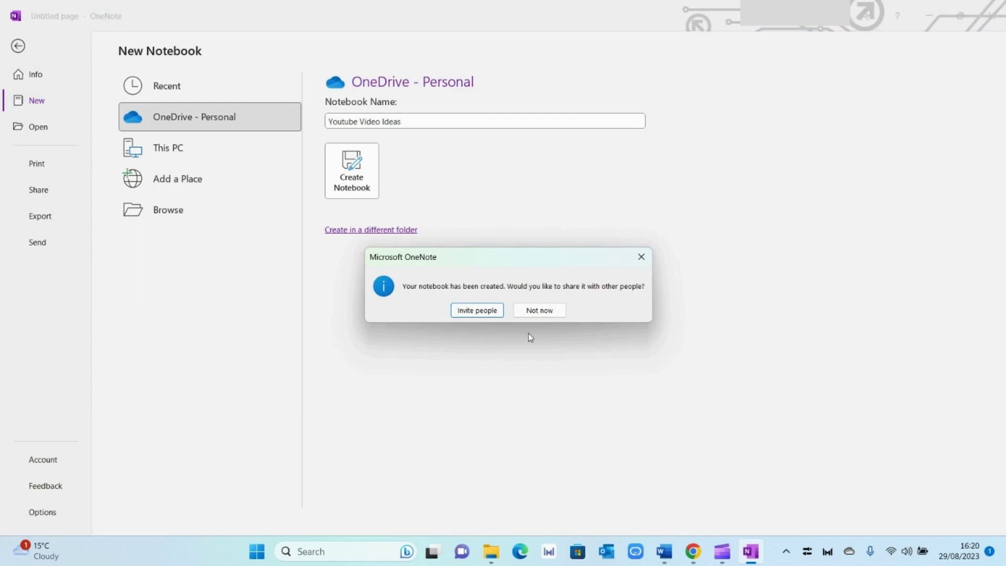
pyautogui.click(546, 313)
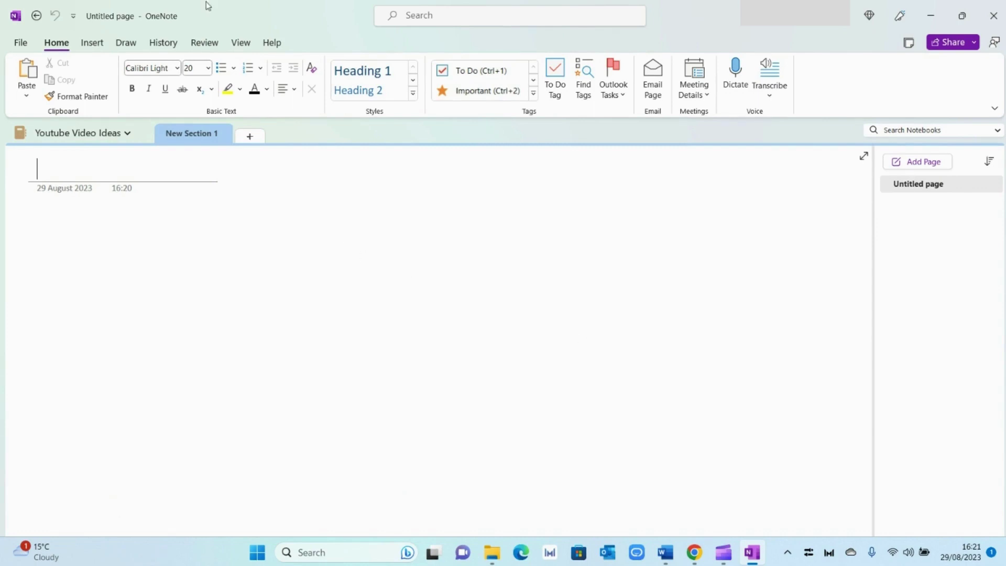
# Rename New Section 1 to 'Excel Videos'
pyautogui.doubleClick(205, 136)
pyautogui.write('Excel Videos')
pyautogui.click(247, 197)
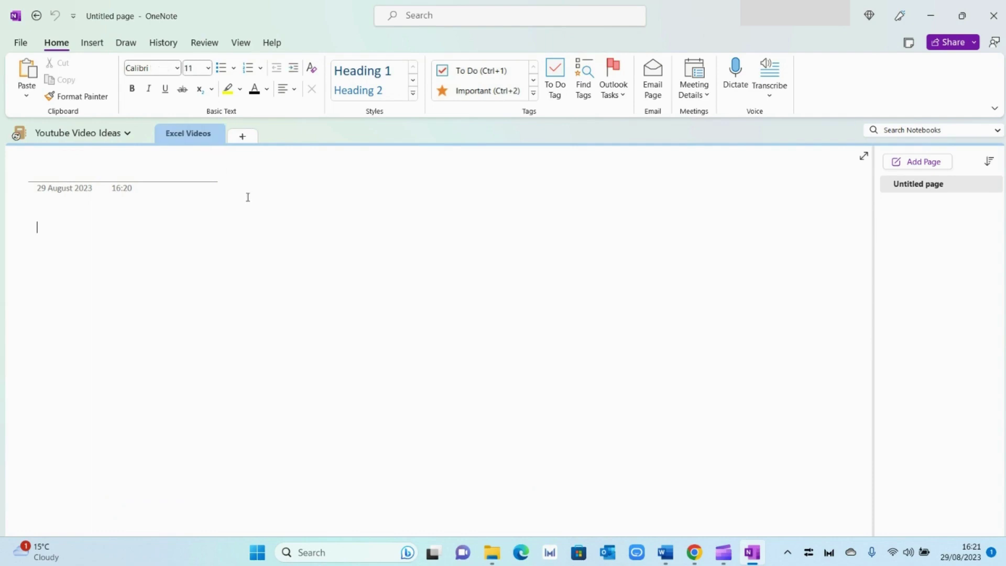
# Add a second section named 'Powerpoint', then return to Excel Videos
pyautogui.click(244, 141)
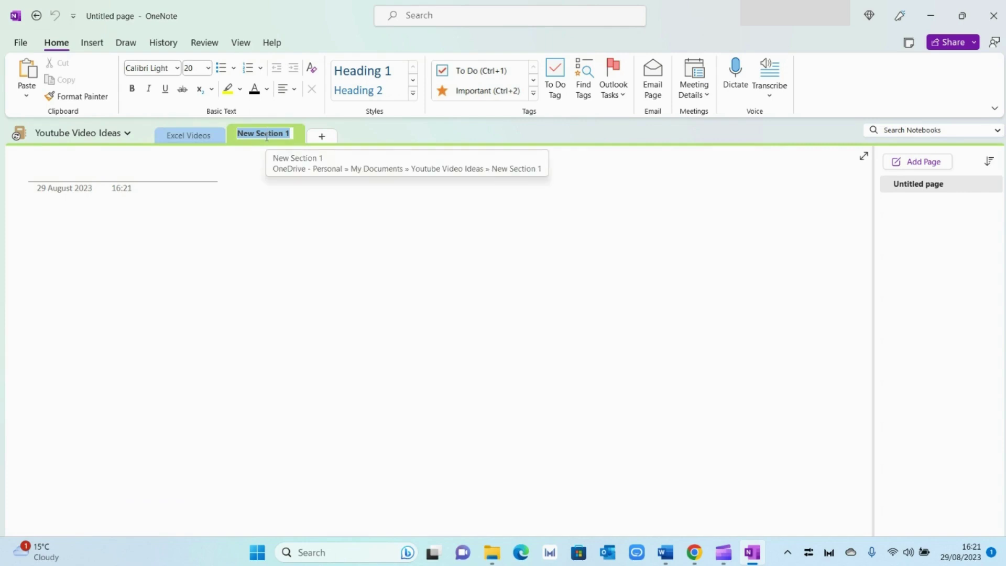
pyautogui.write('Pow')
pyautogui.press('BackSpace')
pyautogui.press('BackSpace')
pyautogui.write('owe')
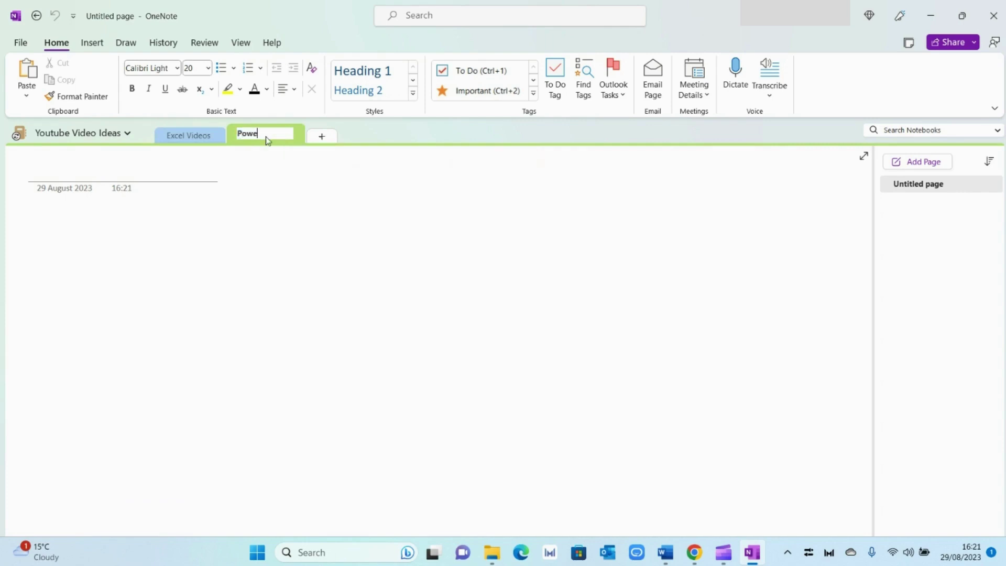
pyautogui.write('rpoint')
pyautogui.click(344, 199)
pyautogui.click(203, 135)
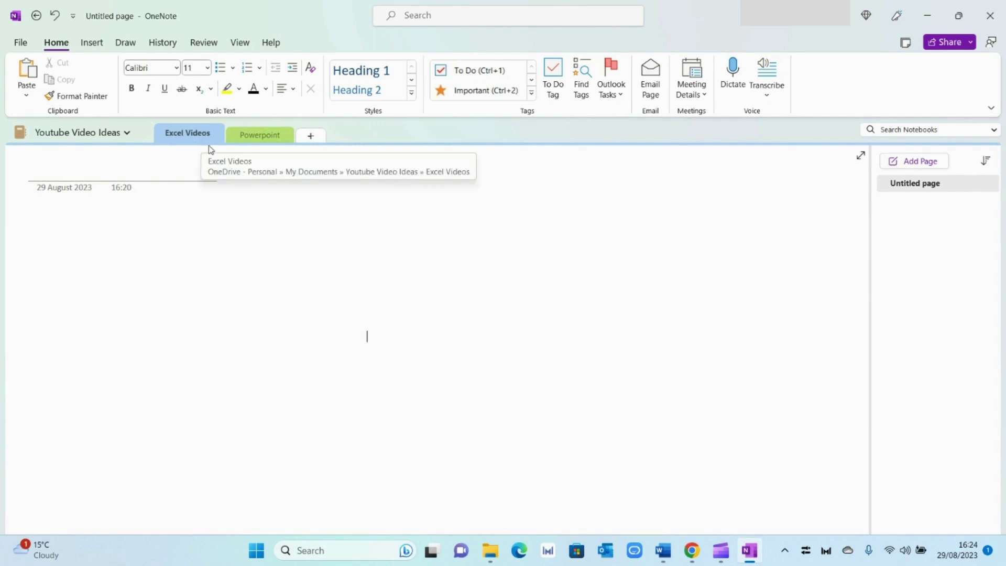
# Title the first page 'Bar Charts' and add a second page titled 'Pie Charts'
pyautogui.click(155, 173)
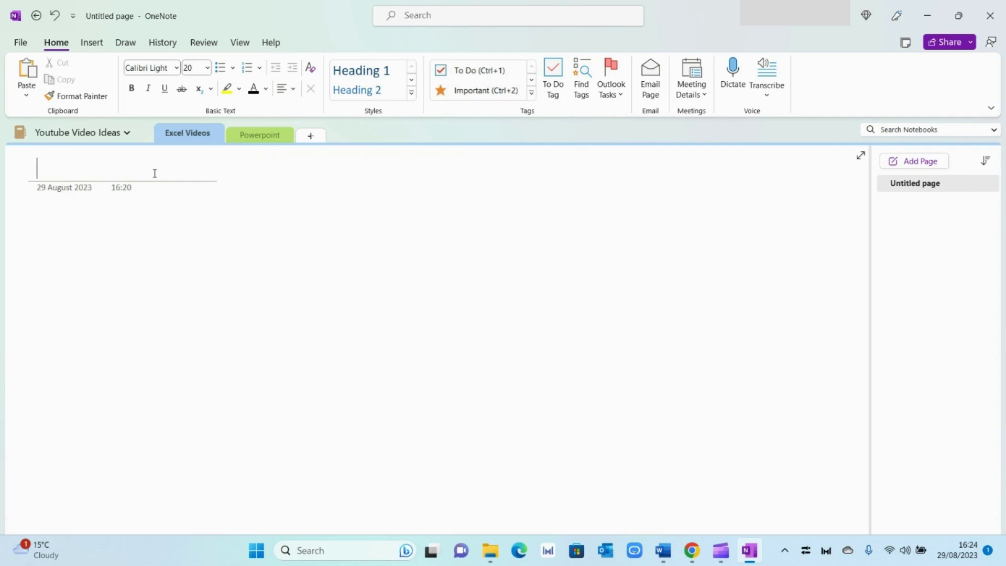
pyautogui.write('Bar C')
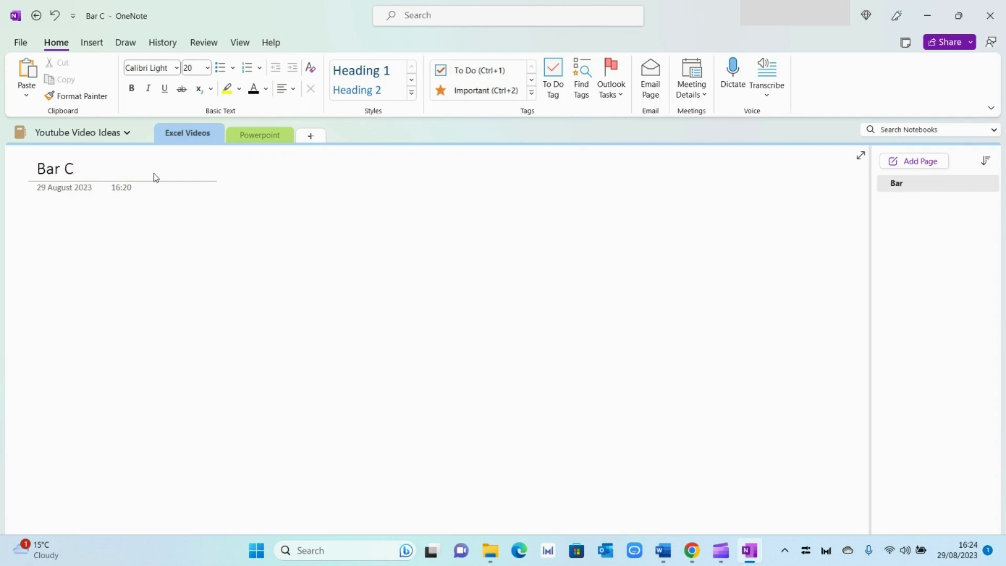
pyautogui.write('harts')
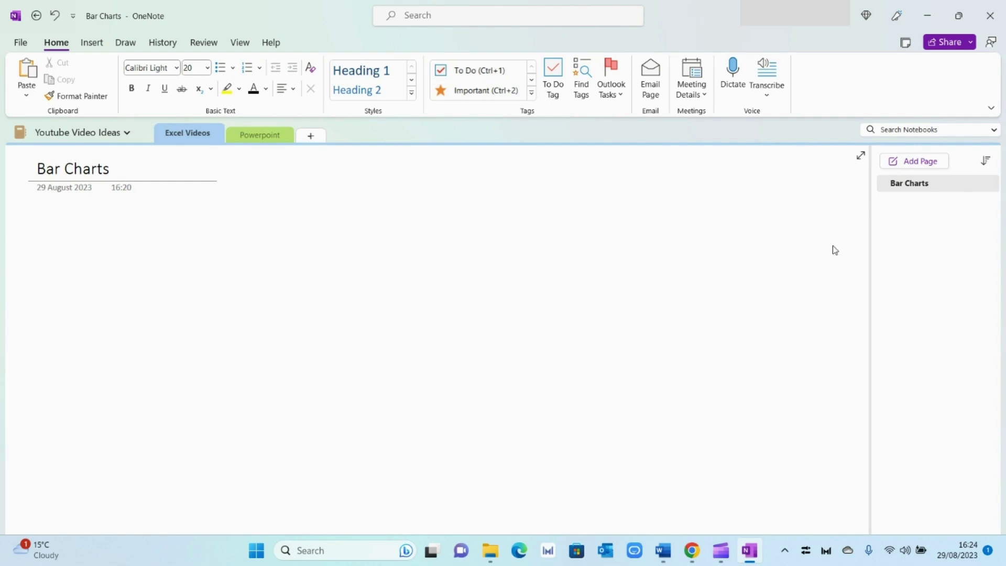
pyautogui.click(928, 163)
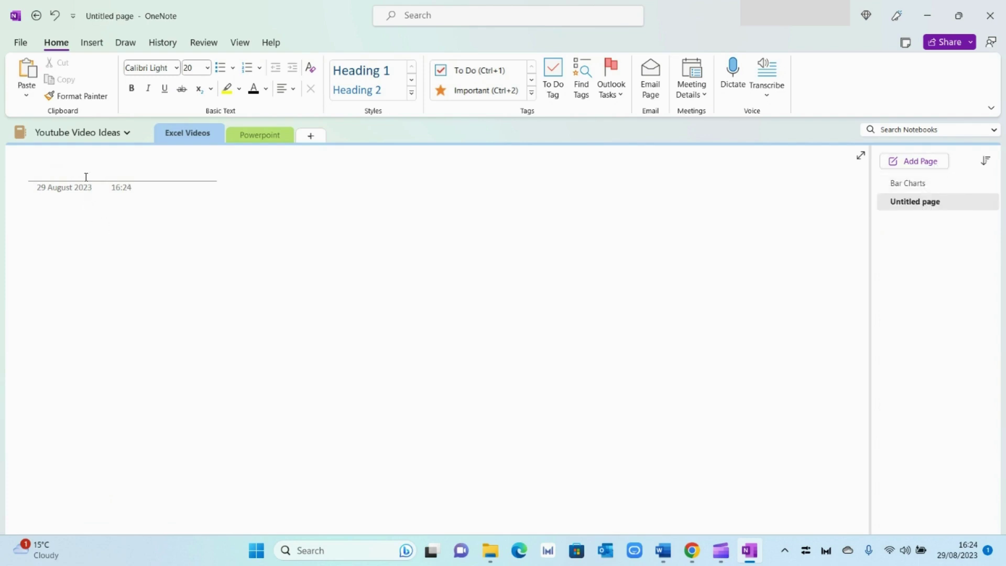
pyautogui.write('Pie C')
pyautogui.press('BackSpace')
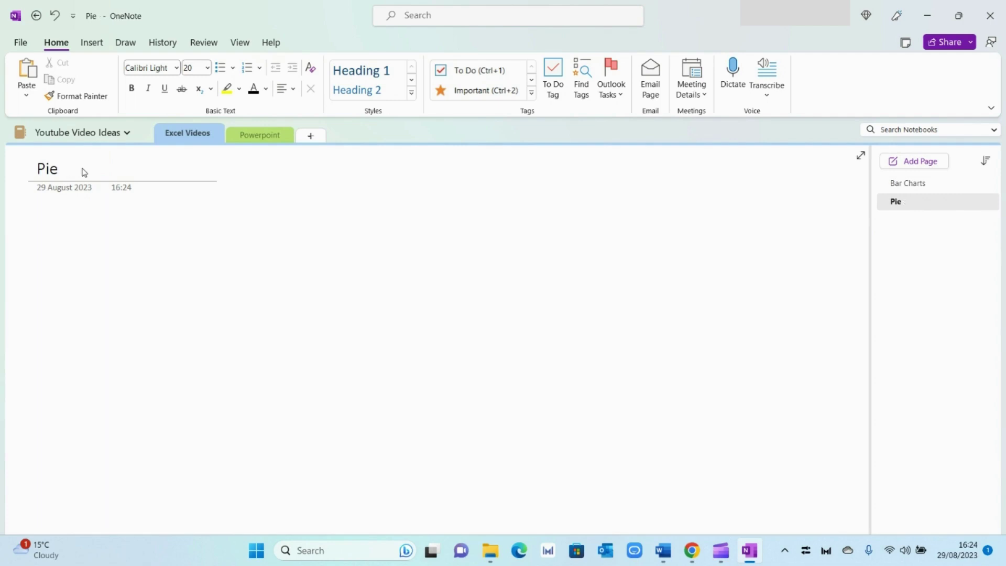
pyautogui.write('Charts')
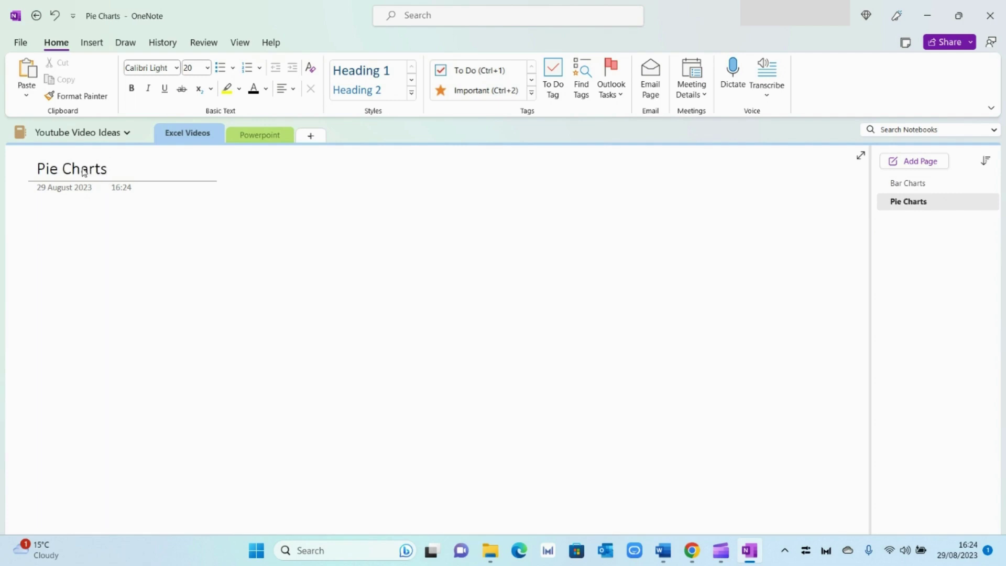
pyautogui.click(911, 189)
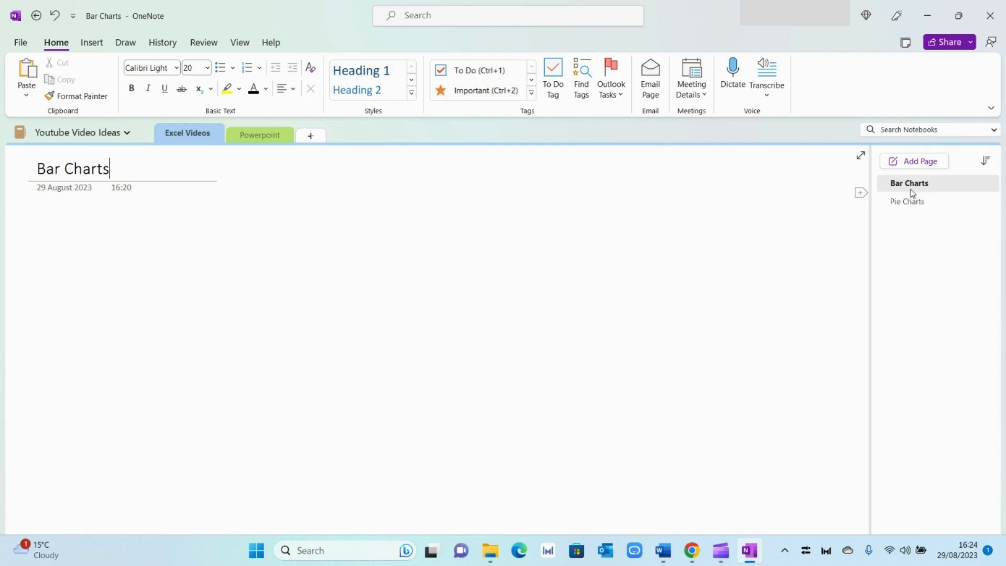
pyautogui.click(914, 203)
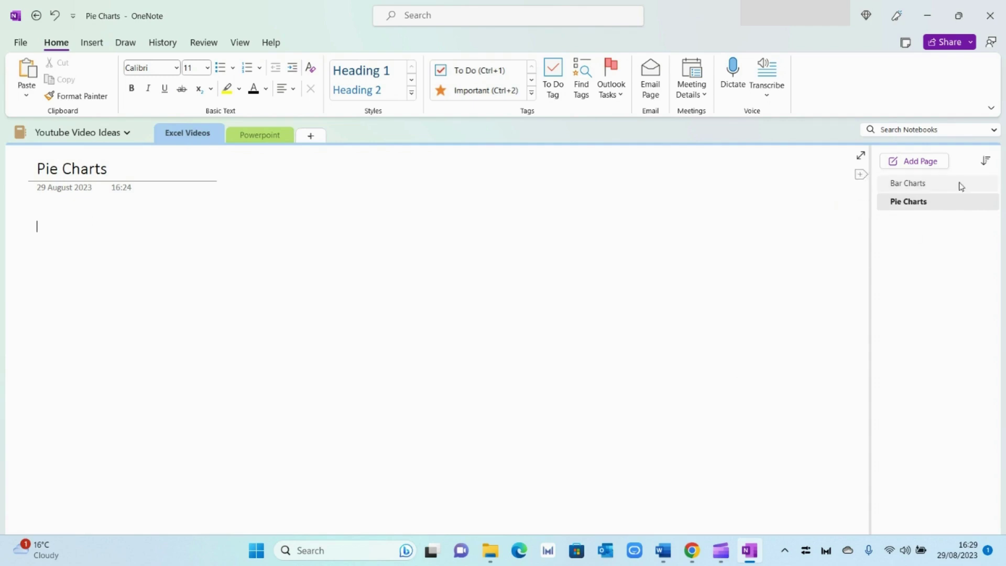
# Type two test 'hello' notes on the Bar Charts page
pyautogui.click(942, 188)
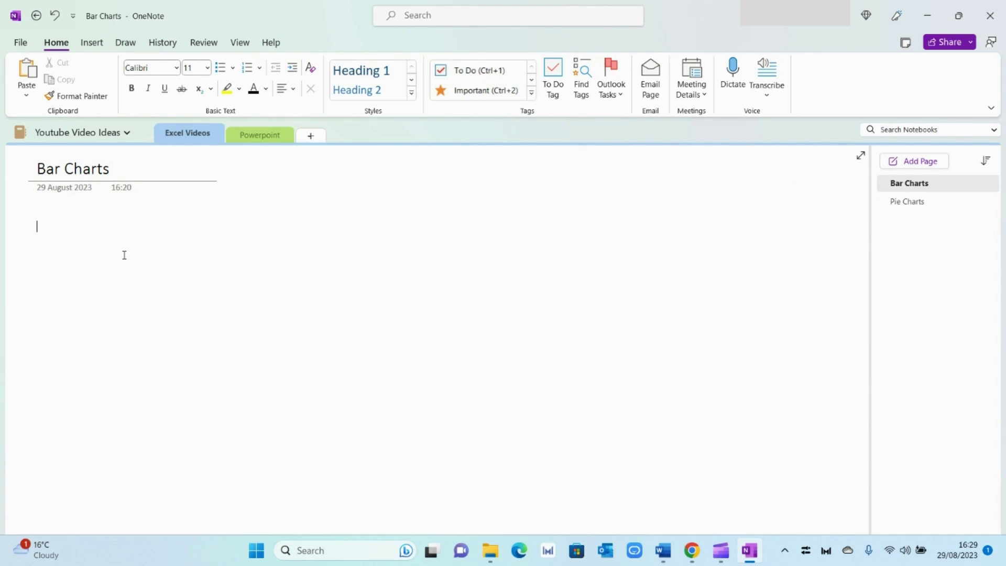
pyautogui.write('hello')
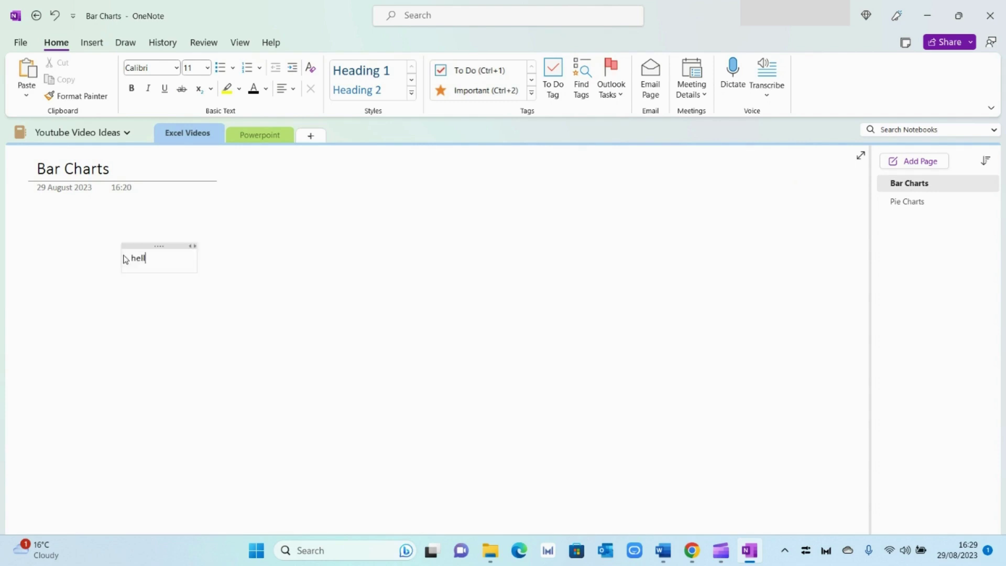
pyautogui.click(601, 255)
pyautogui.write('hello')
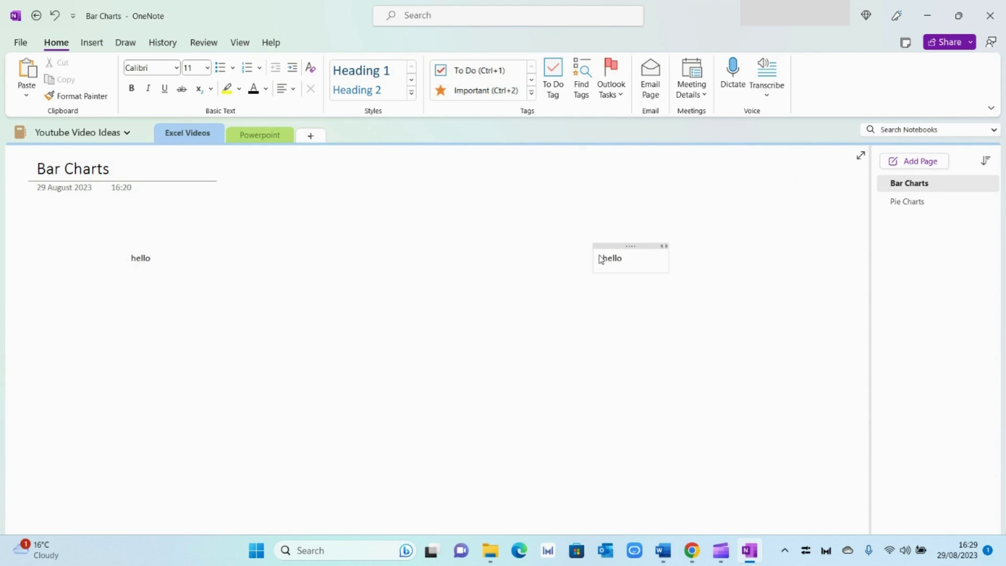
pyautogui.click(598, 360)
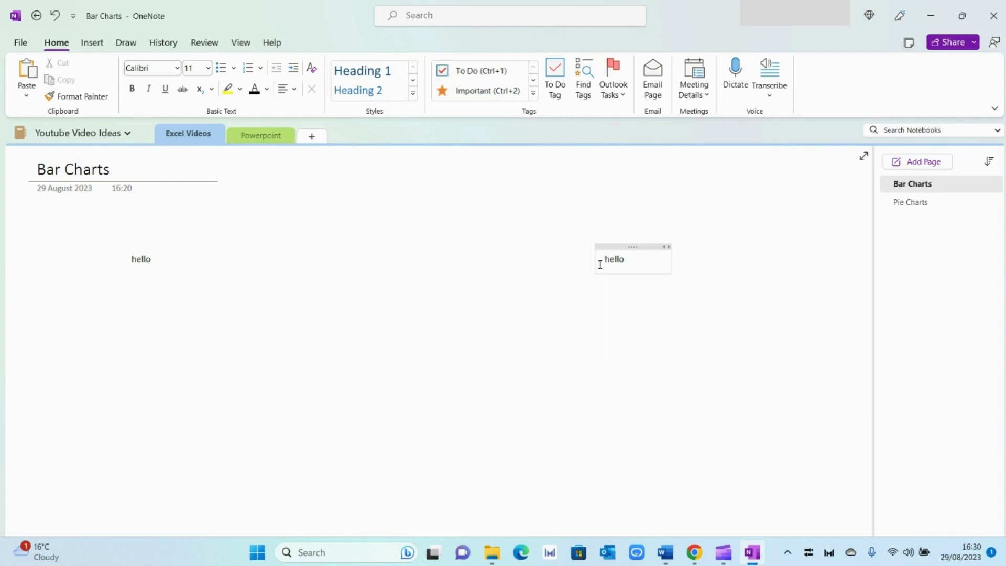
# Delete both 'hello' notes from the Bar Charts page
pyautogui.click(623, 247)
pyautogui.press('Delete')
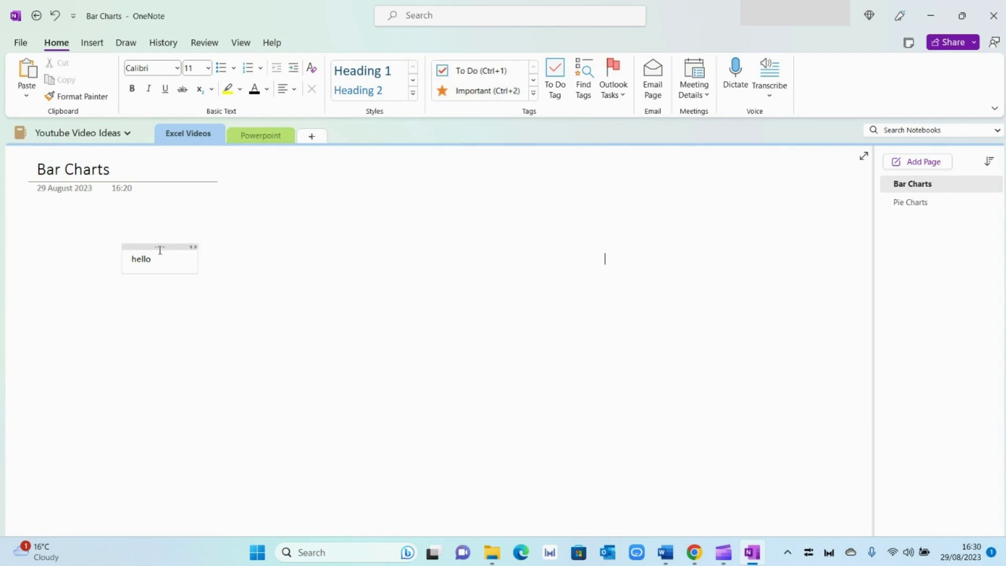
pyautogui.click(164, 247)
pyautogui.press('Delete')
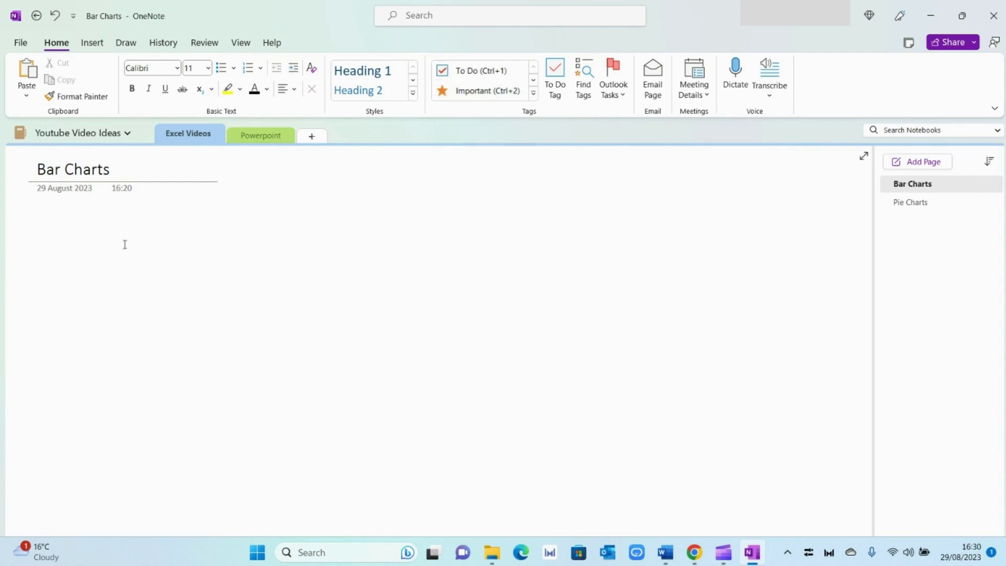
# Type 'Action 1' as a new note and apply the To Do tag
pyautogui.click(61, 238)
pyautogui.write('Action 2')
pyautogui.press('Delete')
pyautogui.write('1')
pyautogui.click(555, 81)
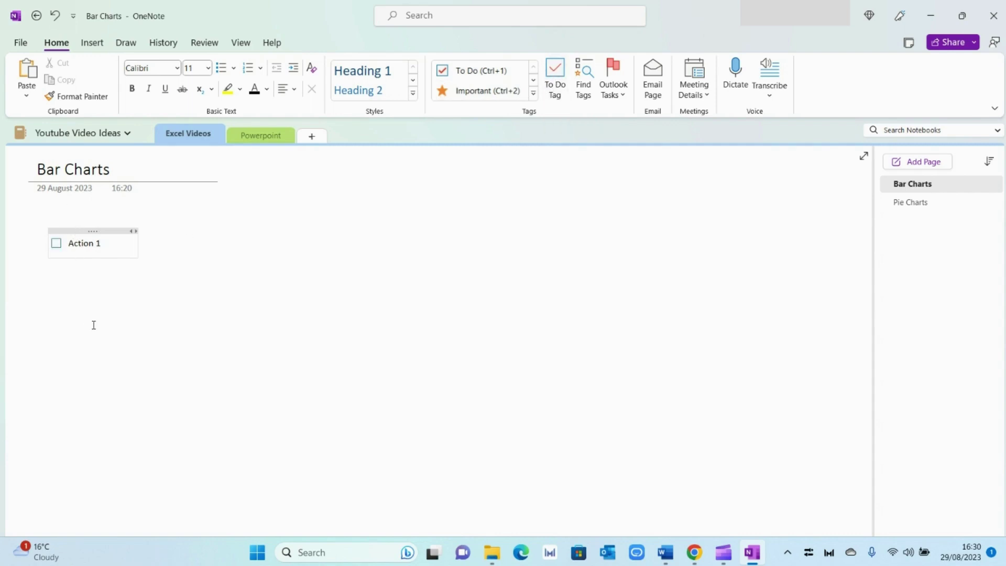
# Add 'Action 2' and 'Action 3' as further to-do lines
pyautogui.press('Return')
pyautogui.write('Action 2')
pyautogui.press('Return')
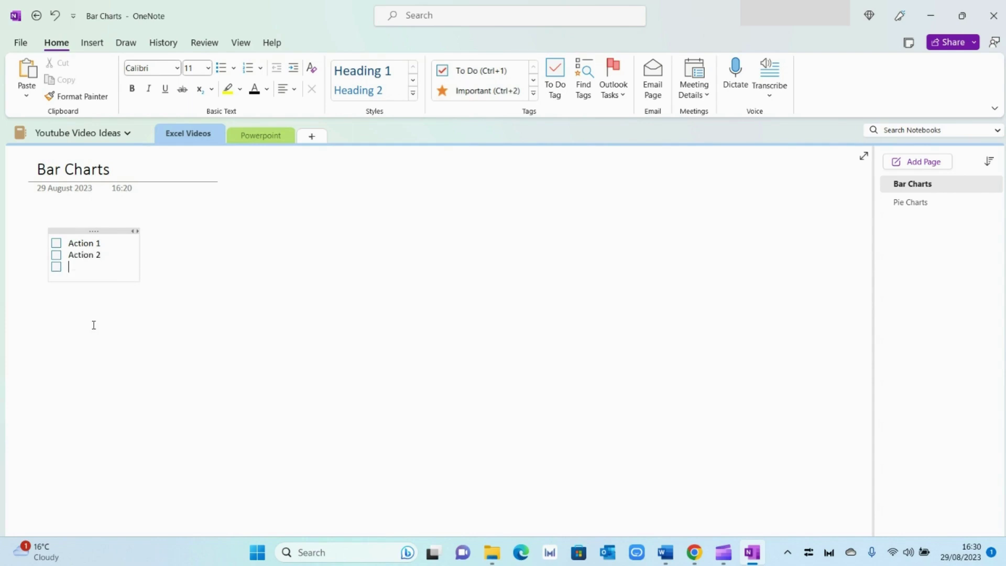
pyautogui.write('A')
pyautogui.write('n 3')
# Tick off Action 1 and Action 2, then show the full tags list for Write Script
pyautogui.click(56, 244)
pyautogui.click(56, 255)
pyautogui.click(180, 321)
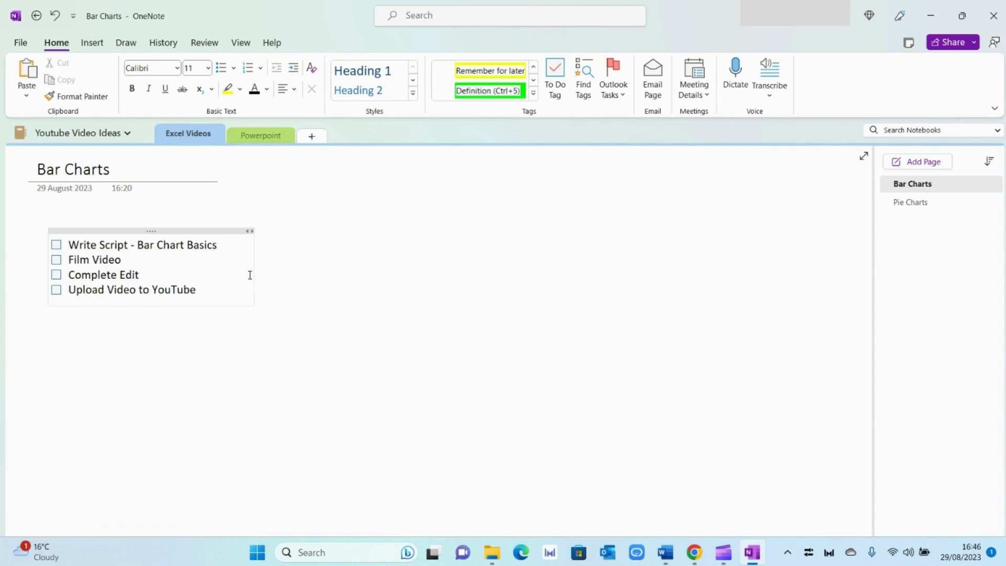
pyautogui.click(243, 244)
pyautogui.click(534, 95)
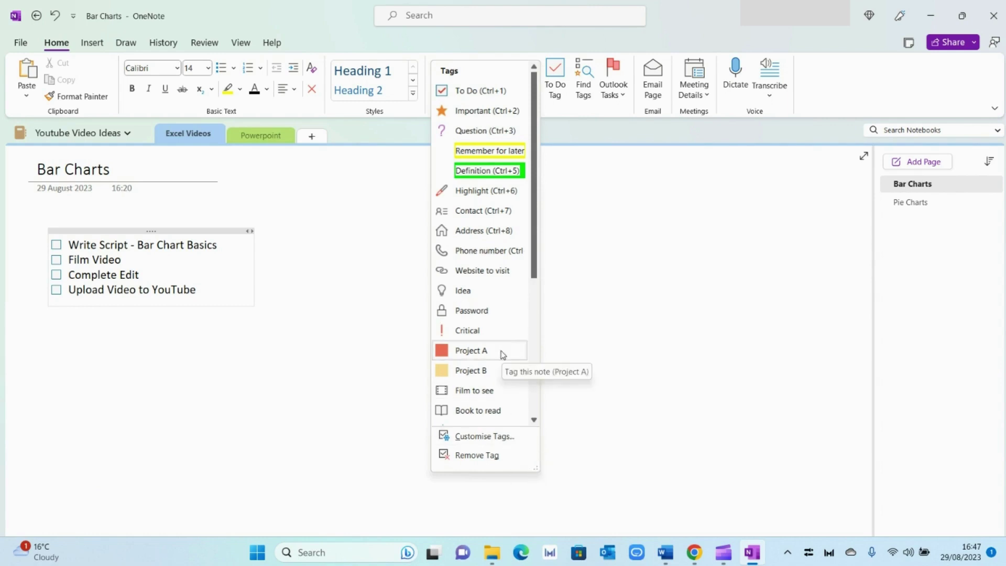
# Tag Write Script as Critical and Film Video as Remember for later
pyautogui.click(493, 331)
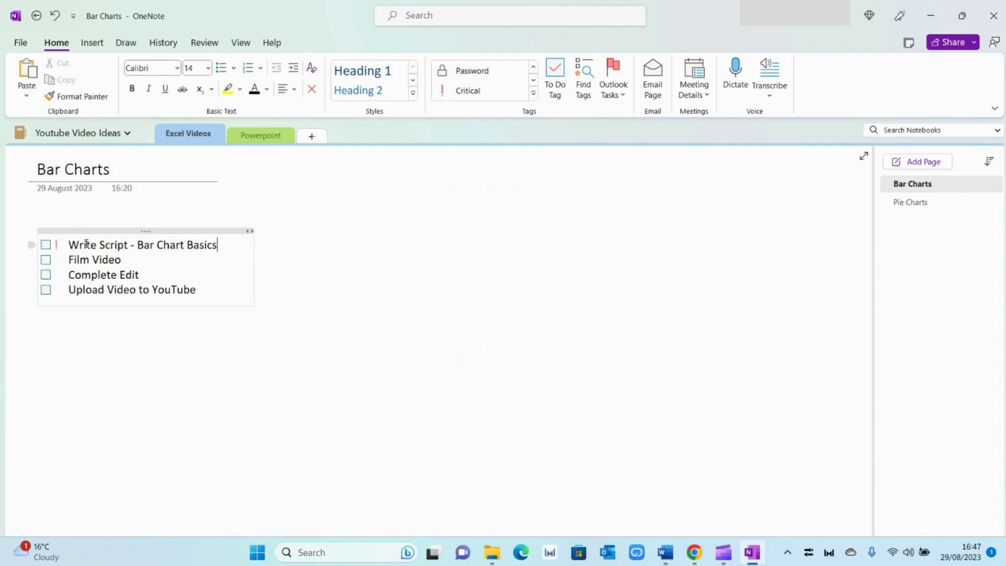
pyautogui.click(125, 260)
pyautogui.click(532, 94)
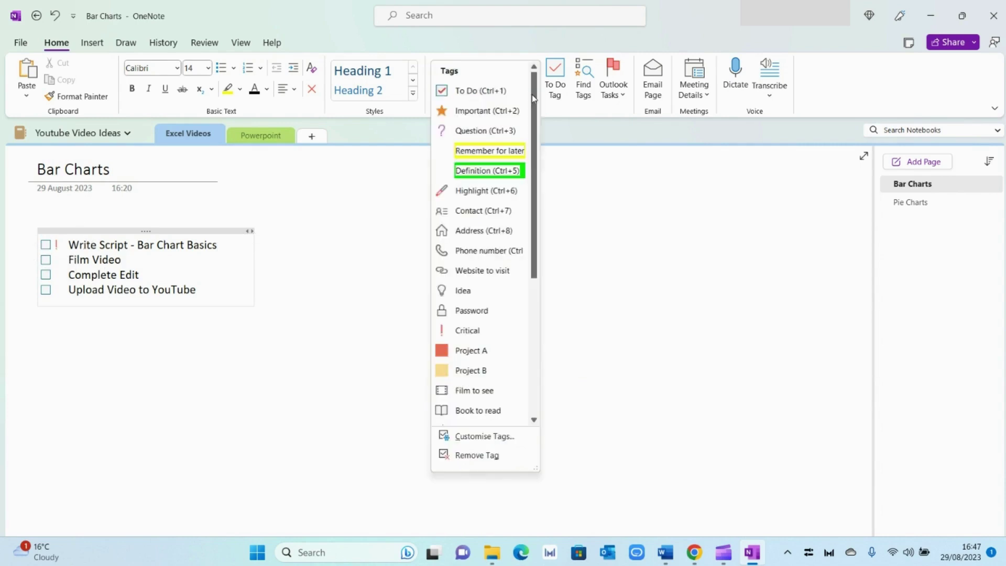
pyautogui.click(508, 151)
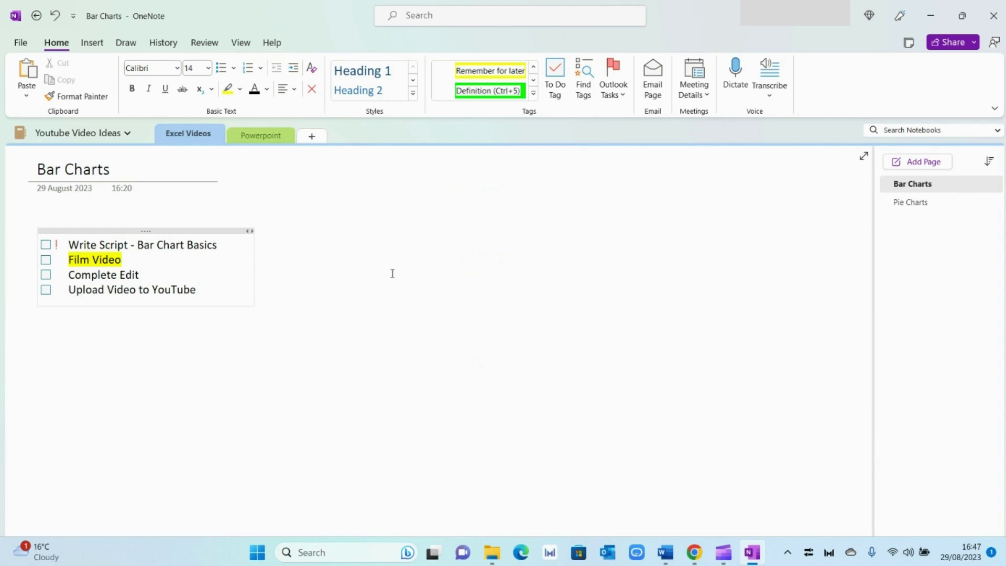
# Tag the Complete Edit item as Project A
pyautogui.click(173, 273)
pyautogui.click(534, 94)
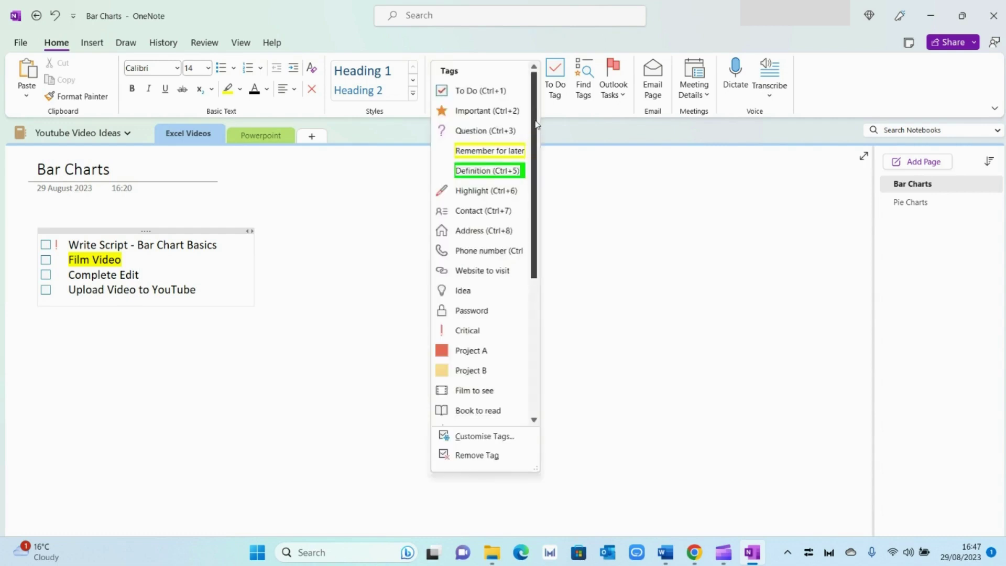
pyautogui.scroll(-3, 503, 261)
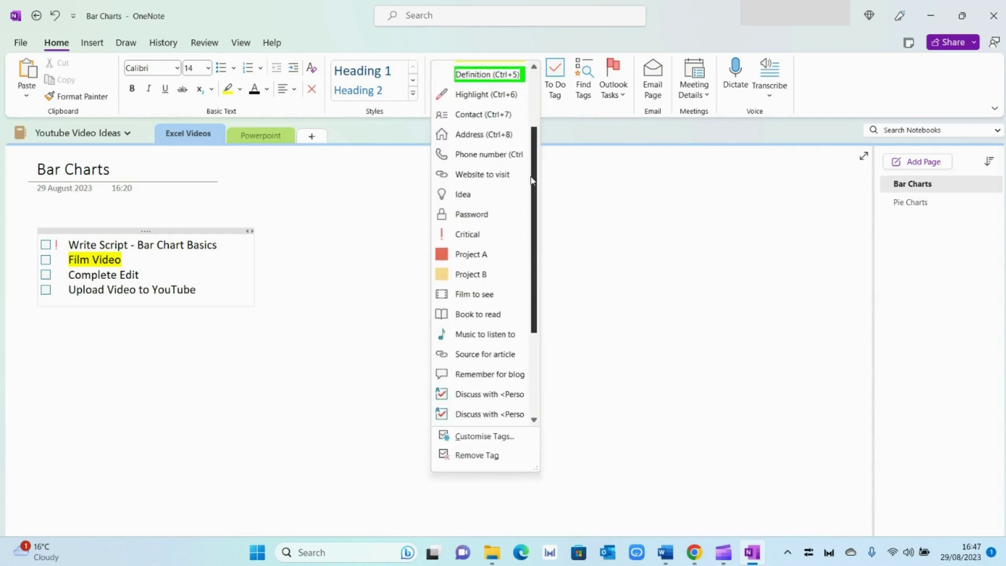
pyautogui.click(485, 249)
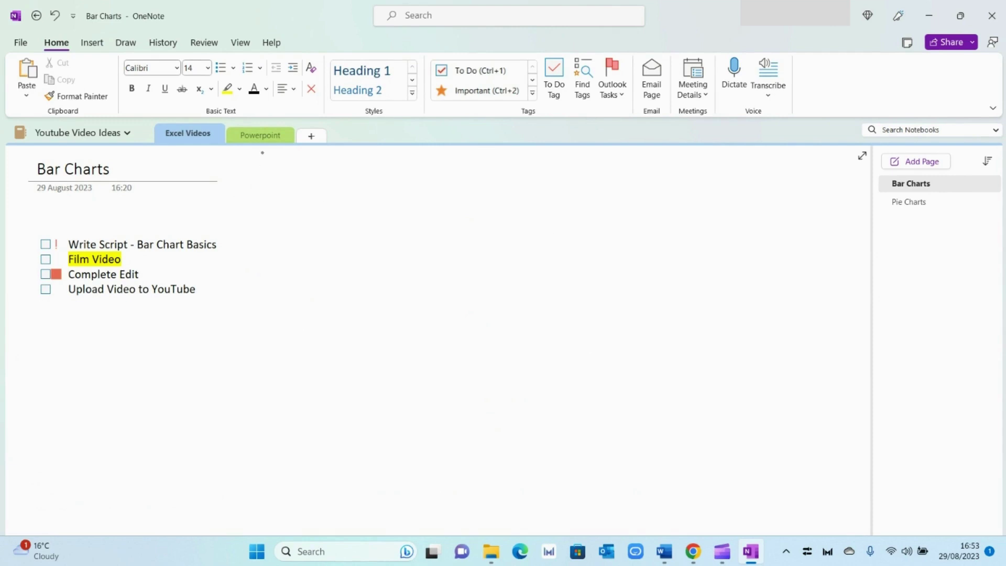
# In the Powerpoint section, handwrite 'Hello' with the black pen
pyautogui.click(261, 134)
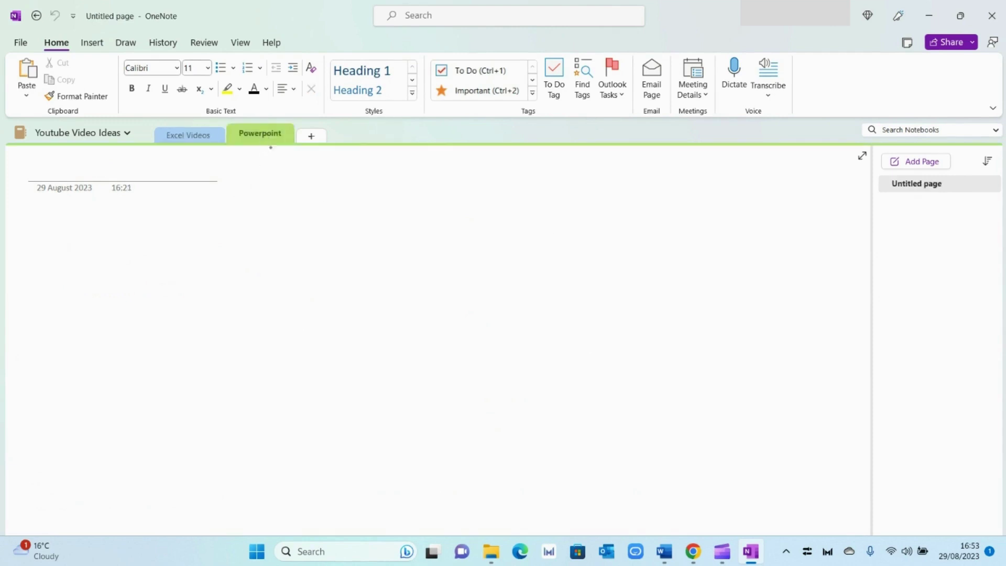
pyautogui.click(136, 46)
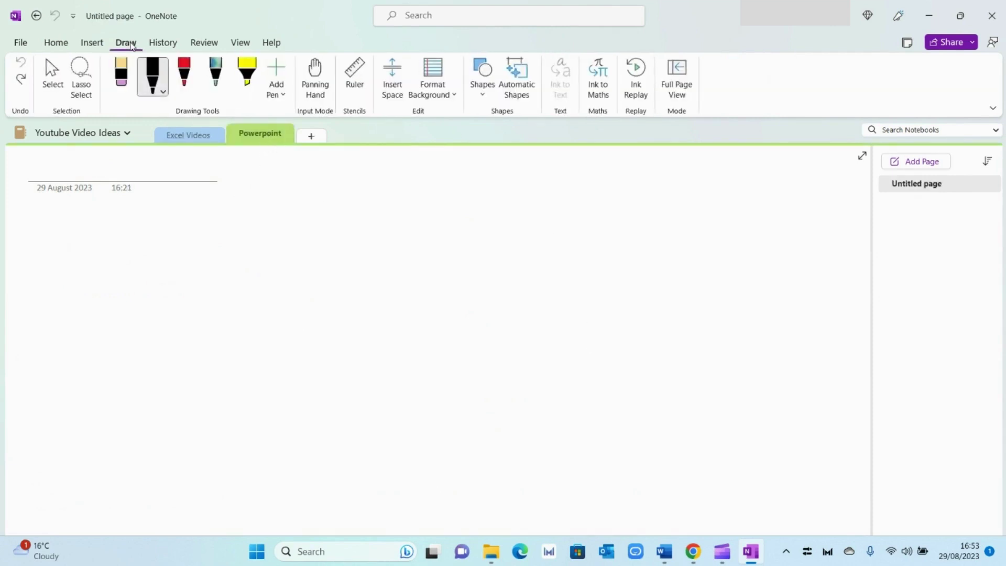
pyautogui.click(166, 71)
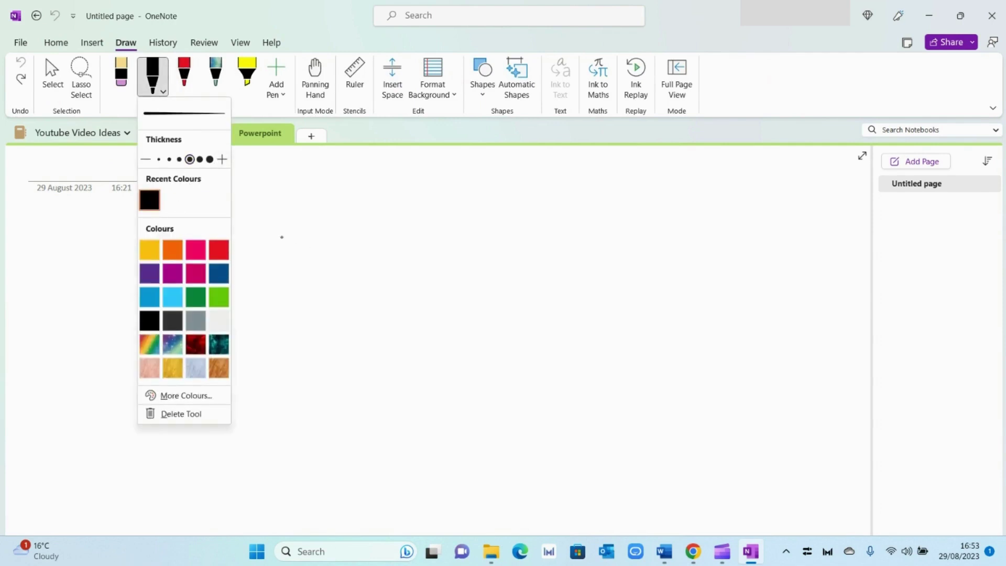
pyautogui.moveTo(269, 242); pyautogui.dragTo(268, 332)
pyautogui.moveTo(256, 289); pyautogui.dragTo(317, 285)
pyautogui.moveTo(315, 248)
pyautogui.mouseDown()
pyautogui.moveTo(312, 324)
pyautogui.moveTo(334, 298)
pyautogui.moveTo(395, 314)
pyautogui.mouseUp()
pyautogui.moveTo(392, 272)
pyautogui.mouseDown()
pyautogui.moveTo(403, 333)
pyautogui.moveTo(421, 336)
pyautogui.mouseUp()
pyautogui.moveTo(433, 299)
pyautogui.mouseDown()
pyautogui.moveTo(454, 307)
pyautogui.moveTo(434, 303)
pyautogui.mouseUp()
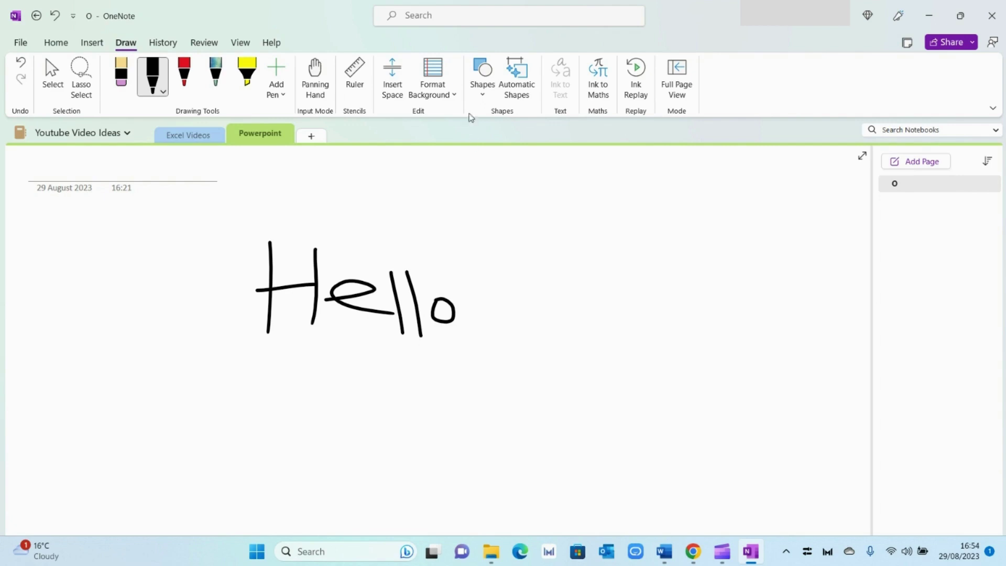
# Draw a rectangle to the right of Hello and an ellipse below it
pyautogui.click(482, 94)
pyautogui.click(476, 171)
pyautogui.moveTo(524, 252); pyautogui.dragTo(716, 347)
pyautogui.click(477, 94)
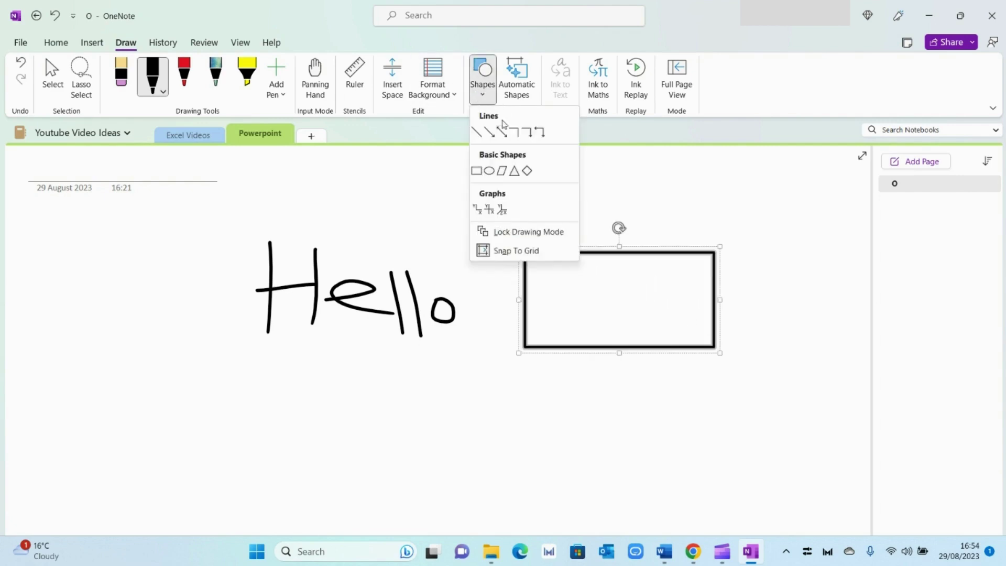
pyautogui.click(493, 172)
pyautogui.moveTo(493, 377); pyautogui.dragTo(621, 478)
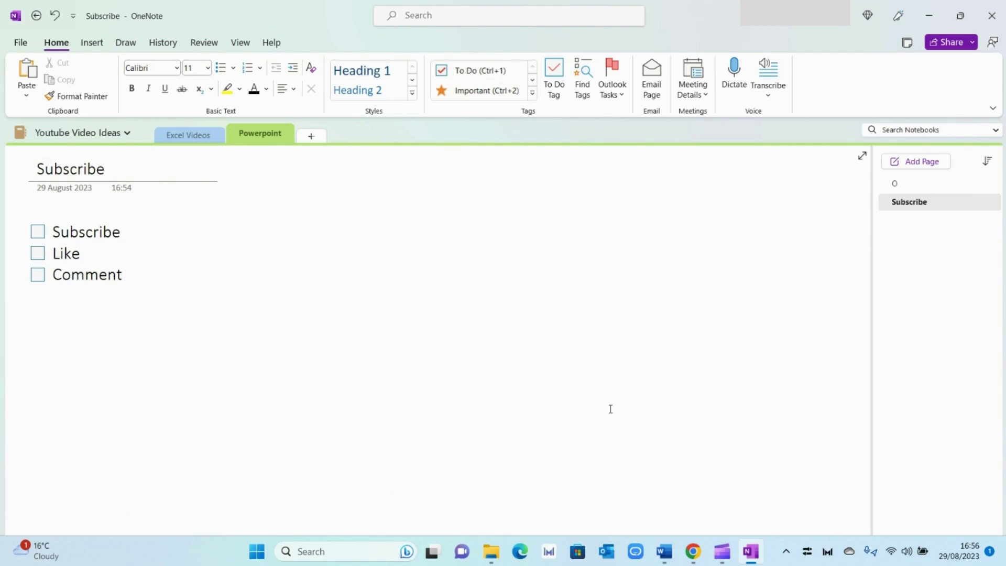
# Check the Subscribe, Like and Comment boxes on the Subscribe page
pyautogui.click(37, 231)
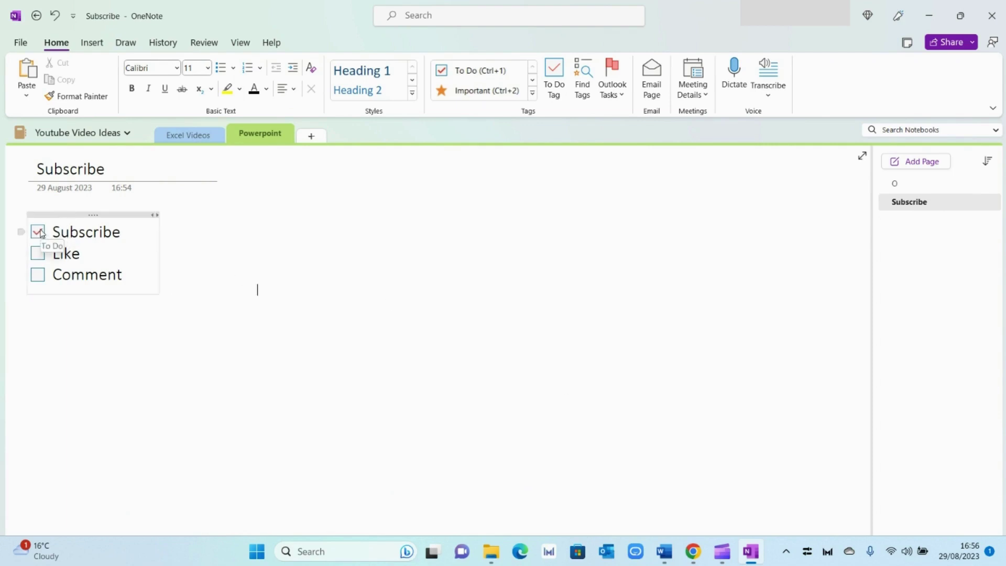
pyautogui.click(38, 254)
pyautogui.click(38, 274)
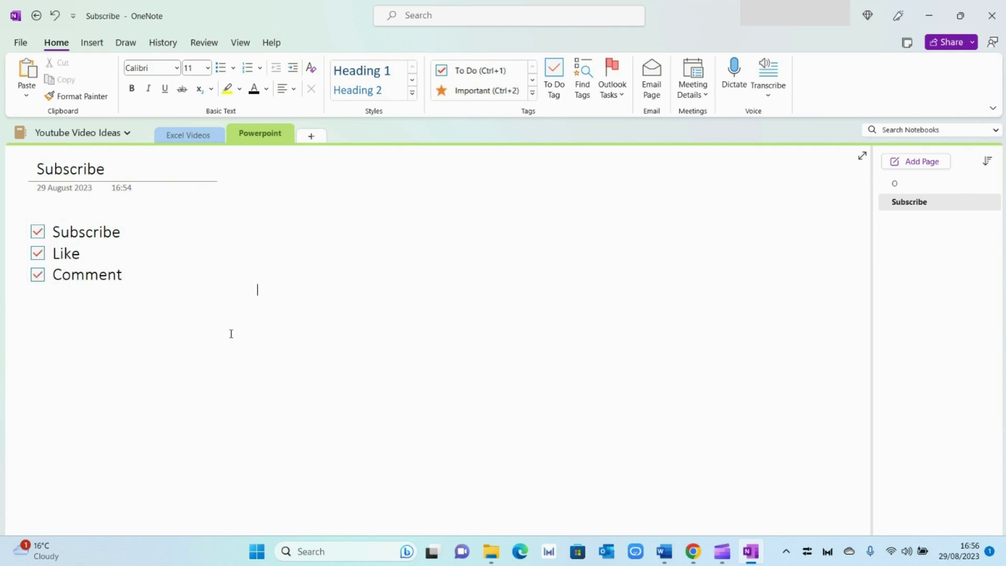